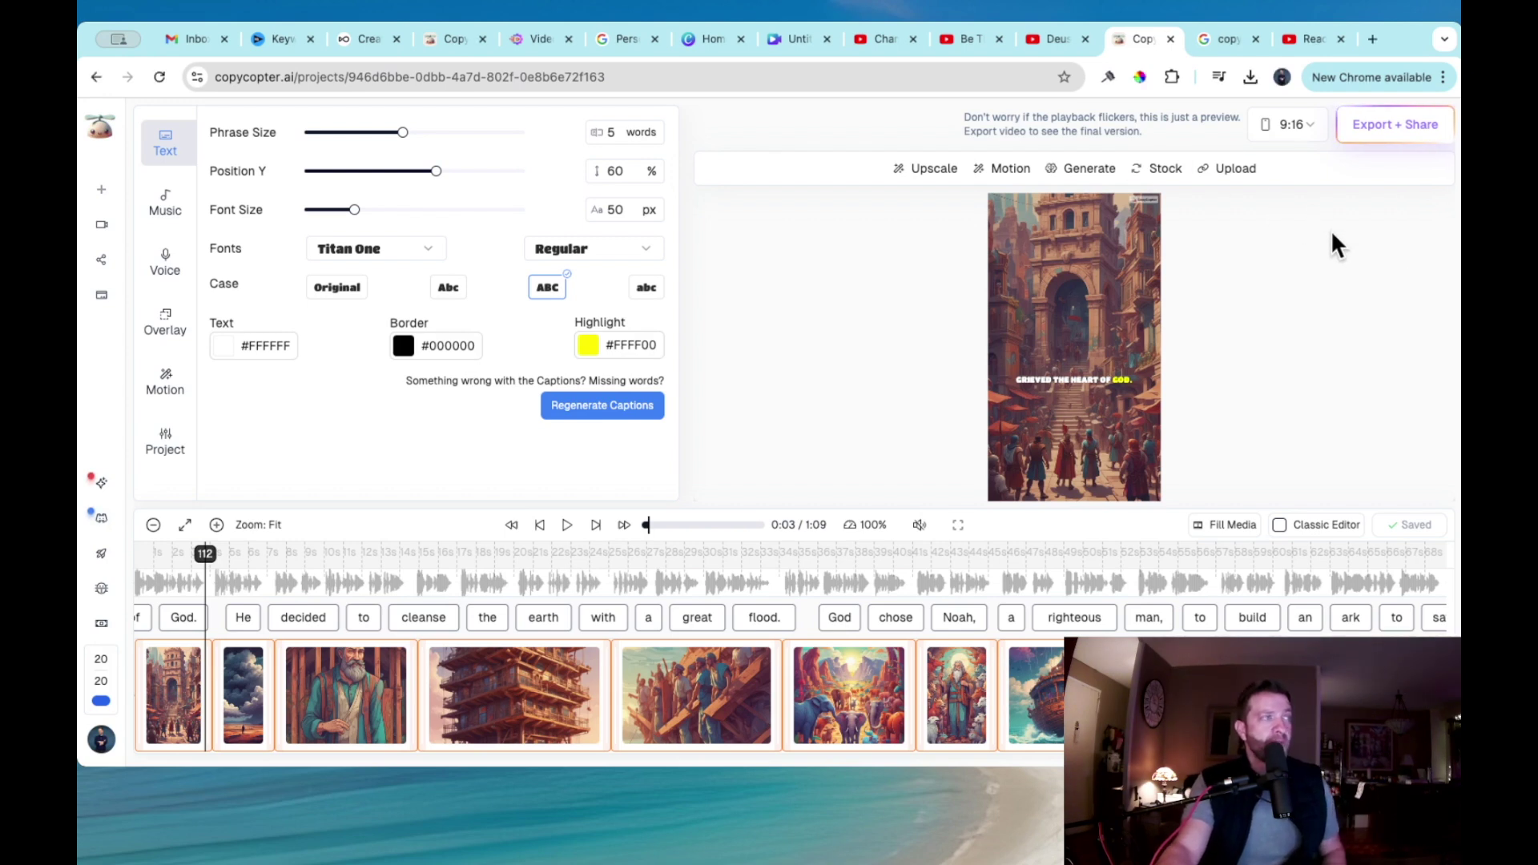
# Start a New Video from the sidebar with the ChatGPT script-prompt option and an empty prompt box
pyautogui.click(104, 136)
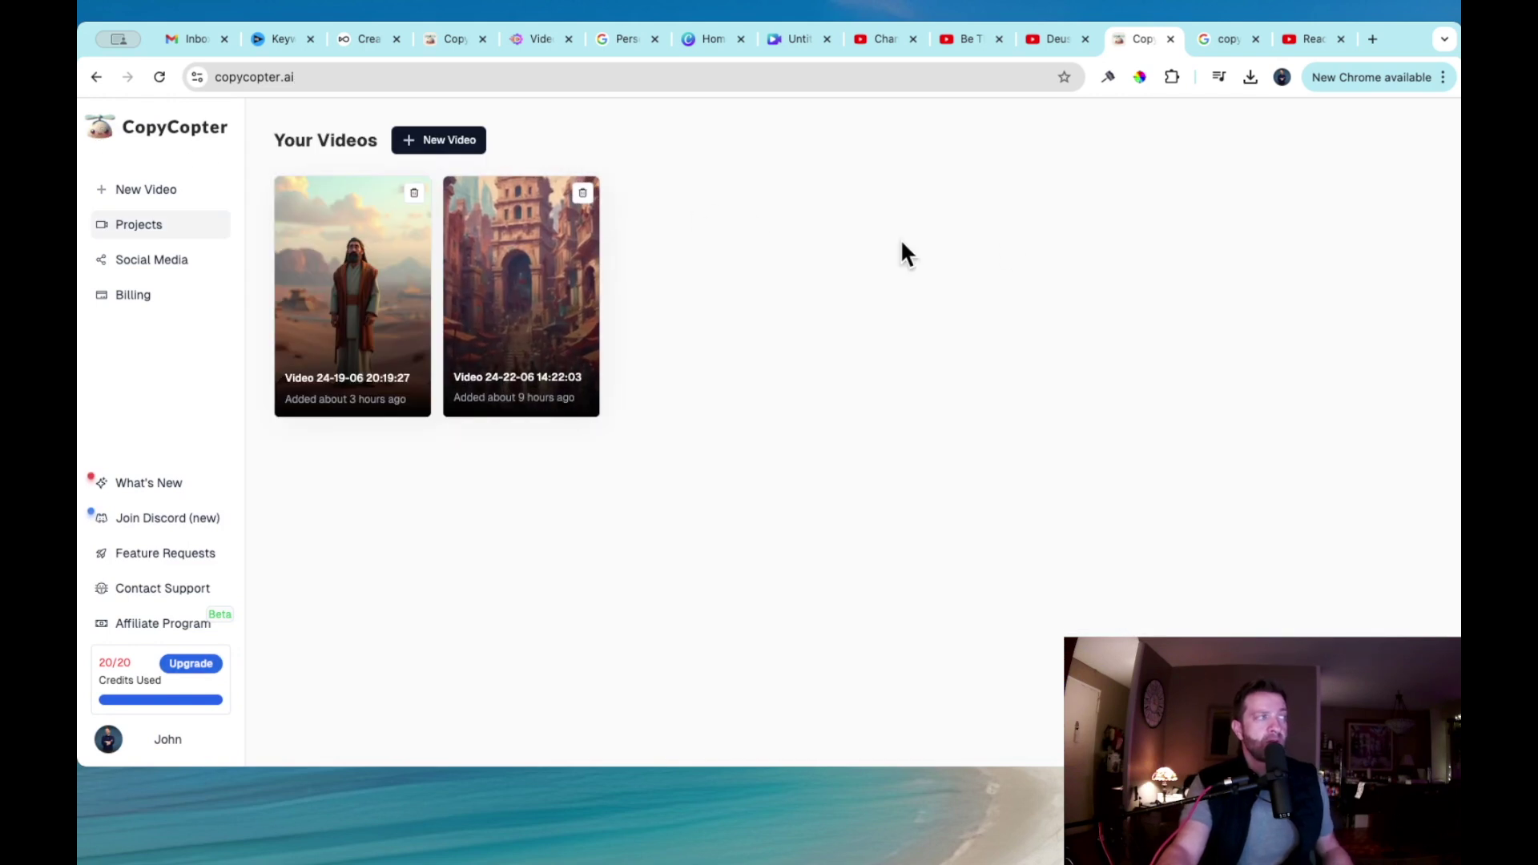
pyautogui.click(144, 195)
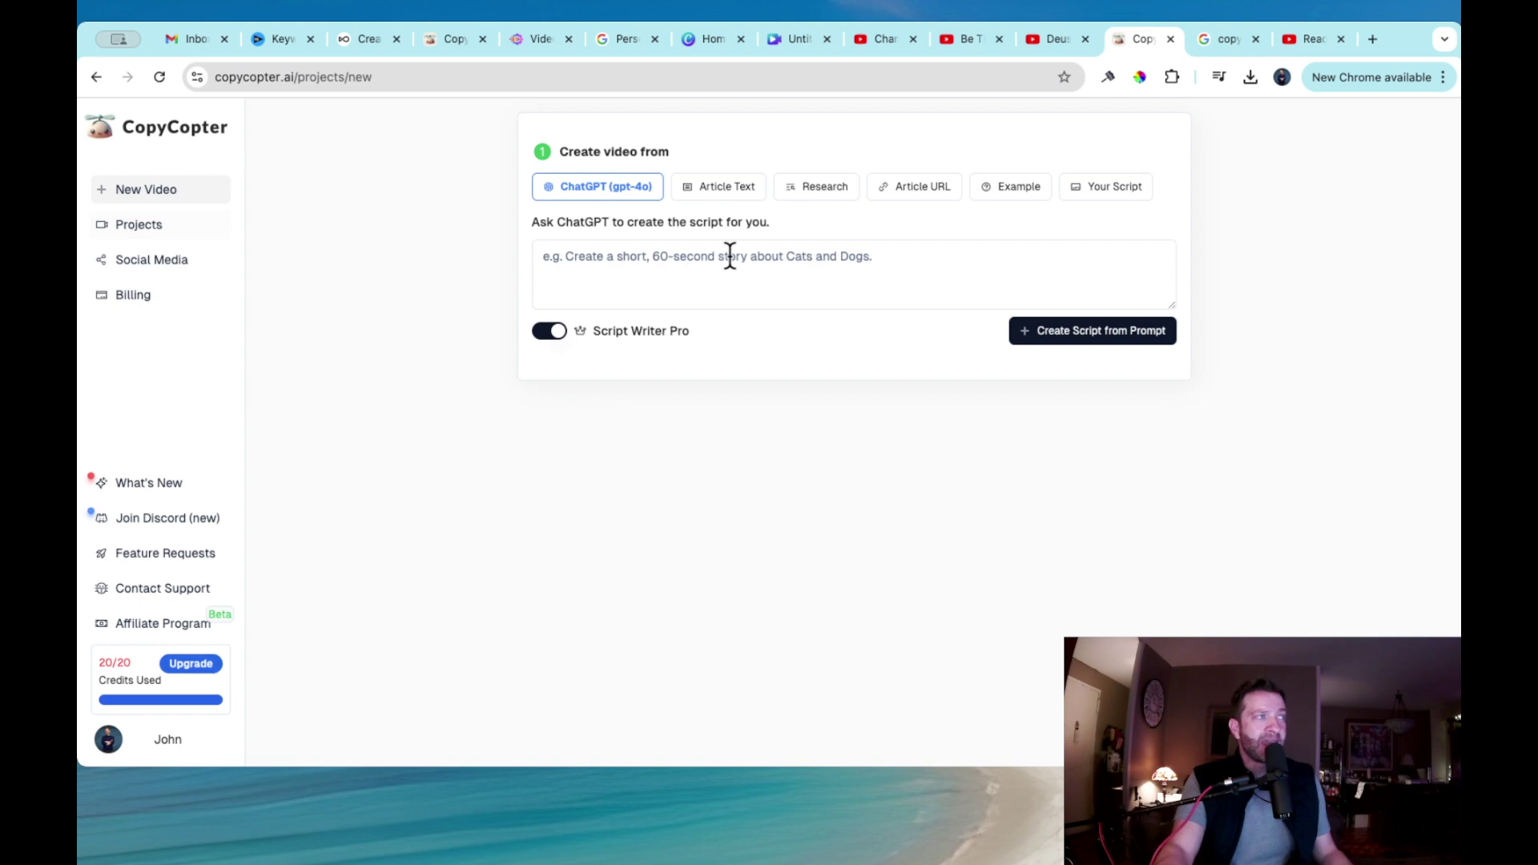
pyautogui.click(759, 265)
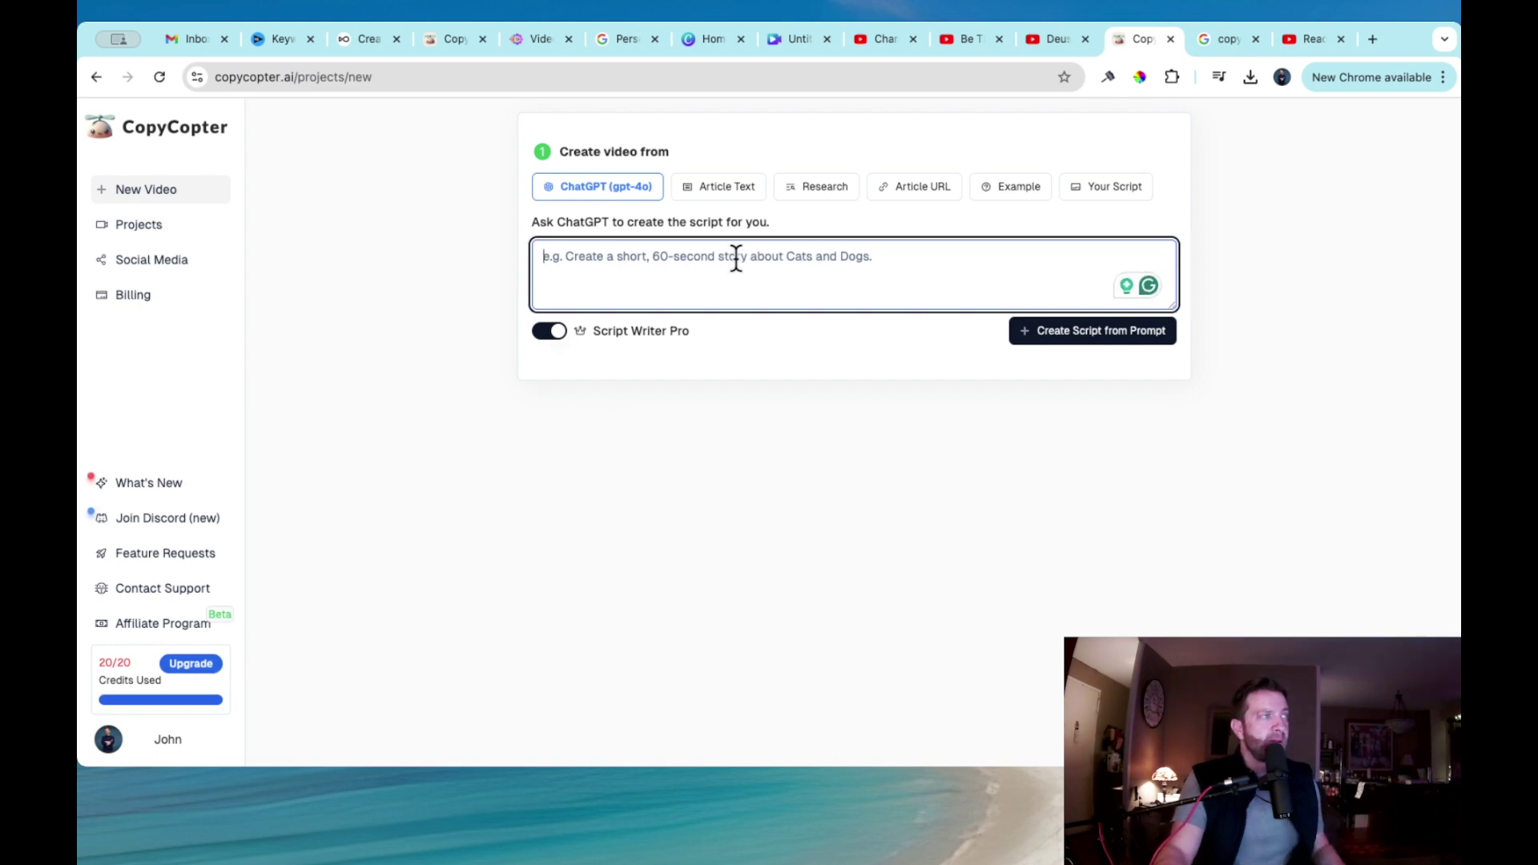
pyautogui.click(154, 198)
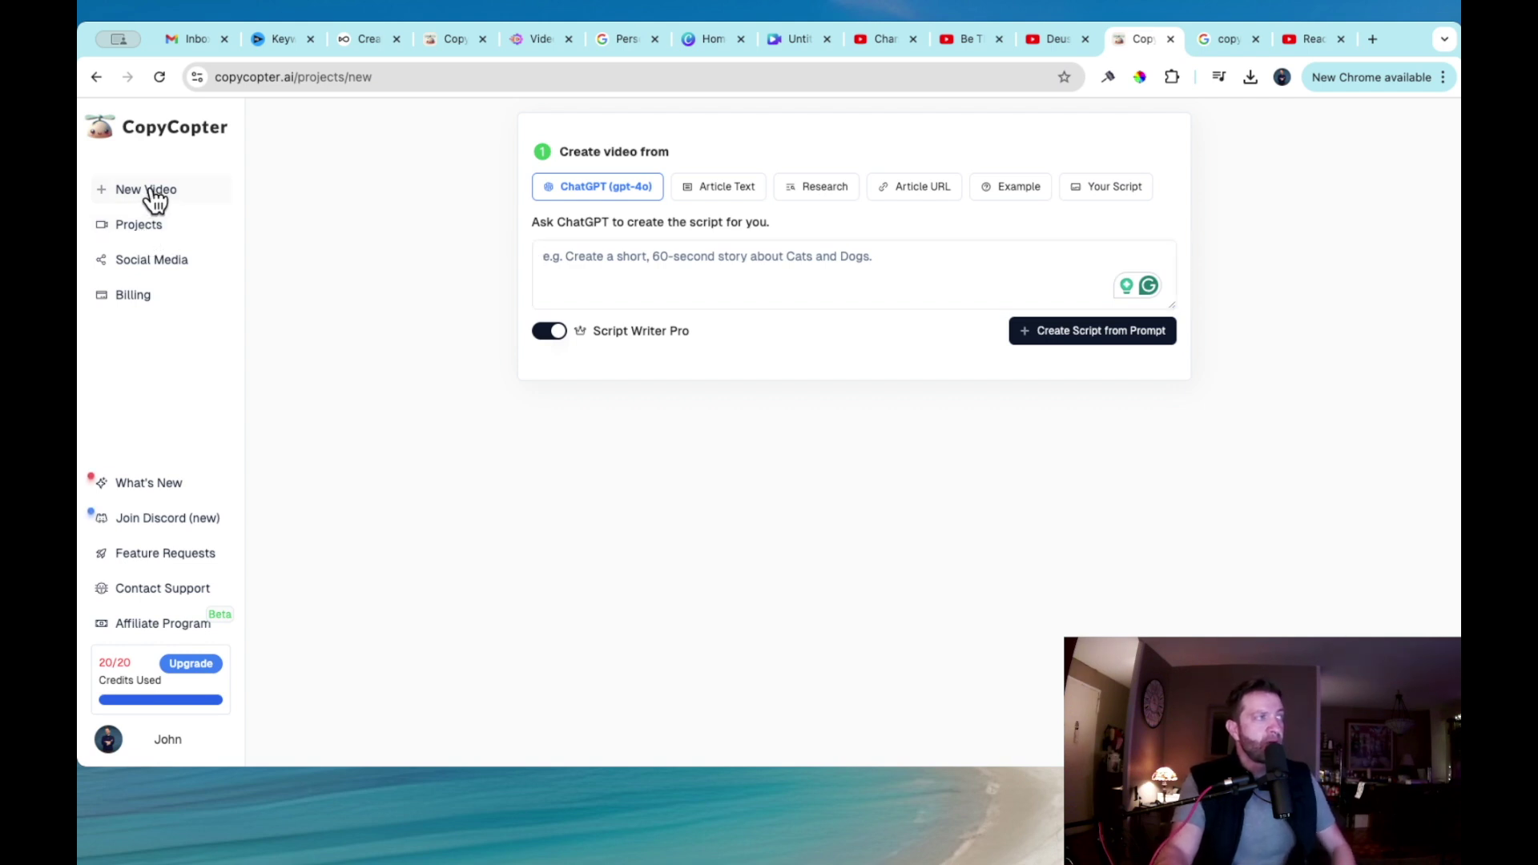
# From Projects, load the Noah's ark video in the editor and play its captioned preview
pyautogui.click(154, 238)
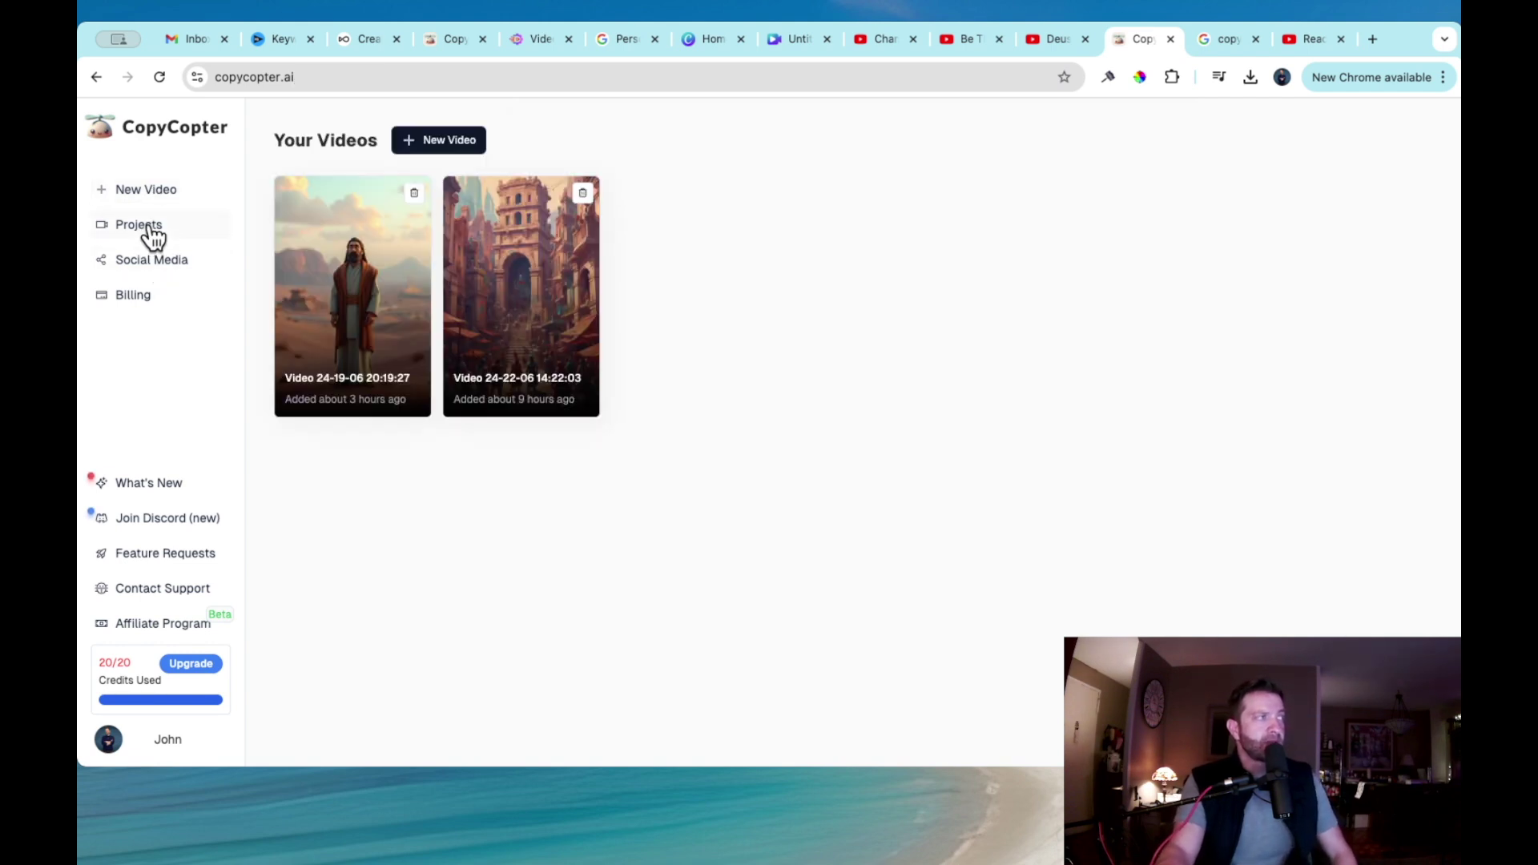
pyautogui.moveTo(352, 296)
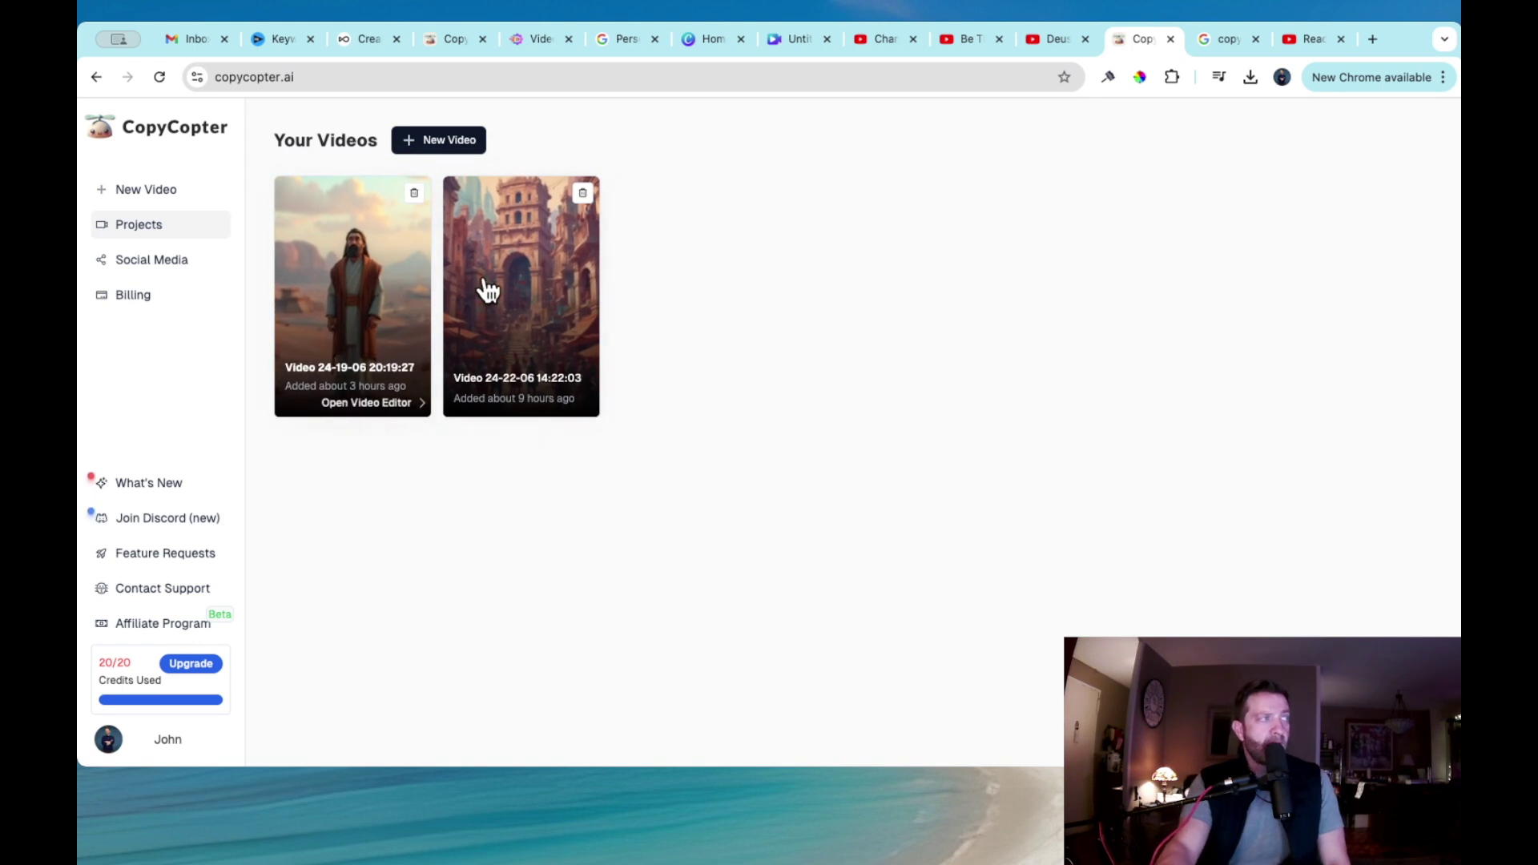
pyautogui.click(519, 289)
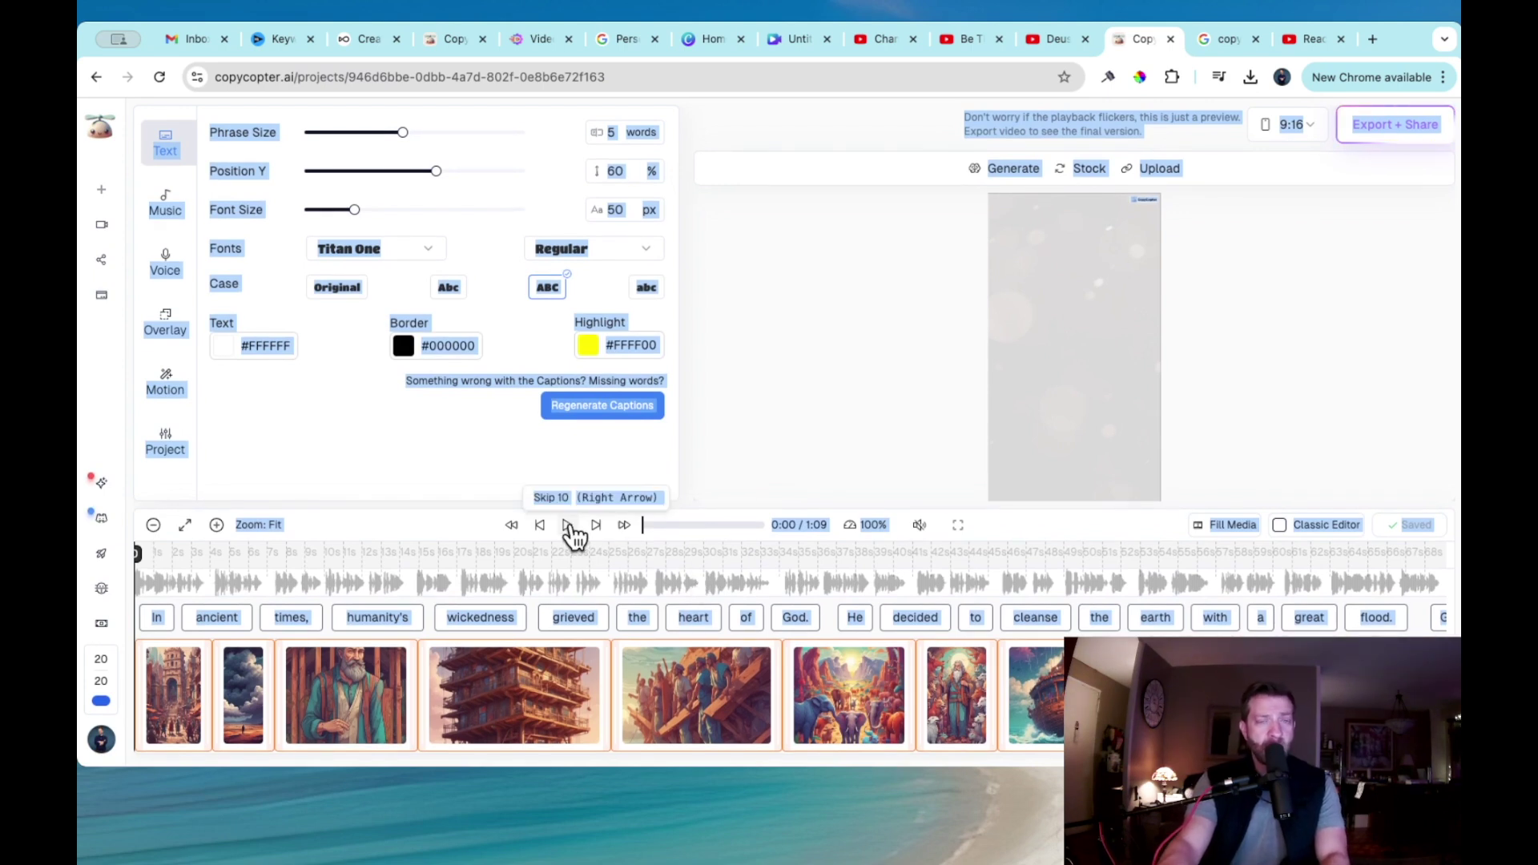
pyautogui.click(569, 526)
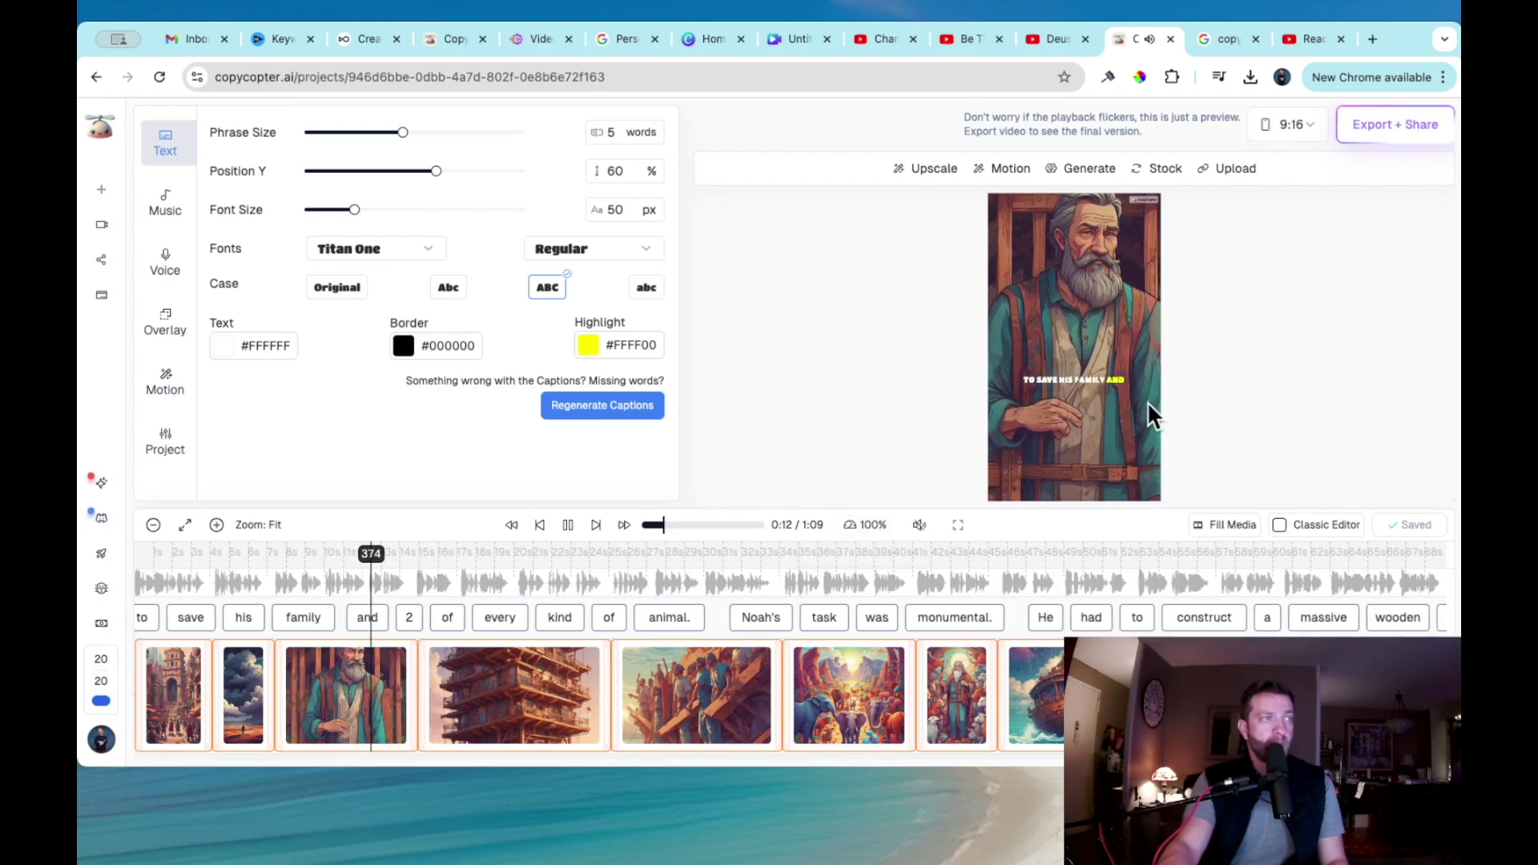
# Pause playback and jump along the timeline through the vessel, animals, rain and Mount Ararat scenes to about 1:03
pyautogui.press('space')
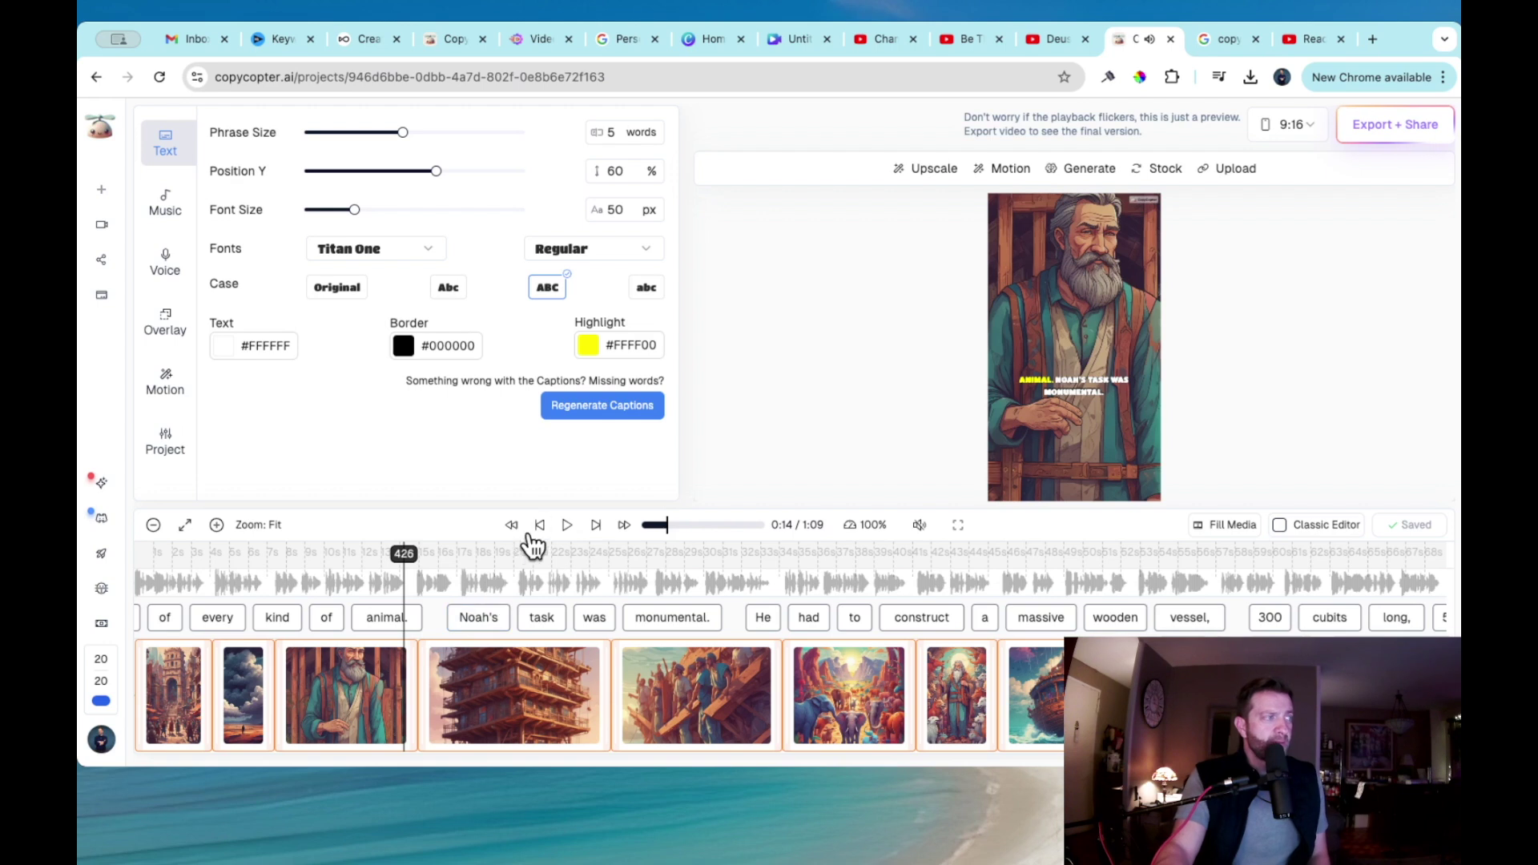
pyautogui.click(517, 570)
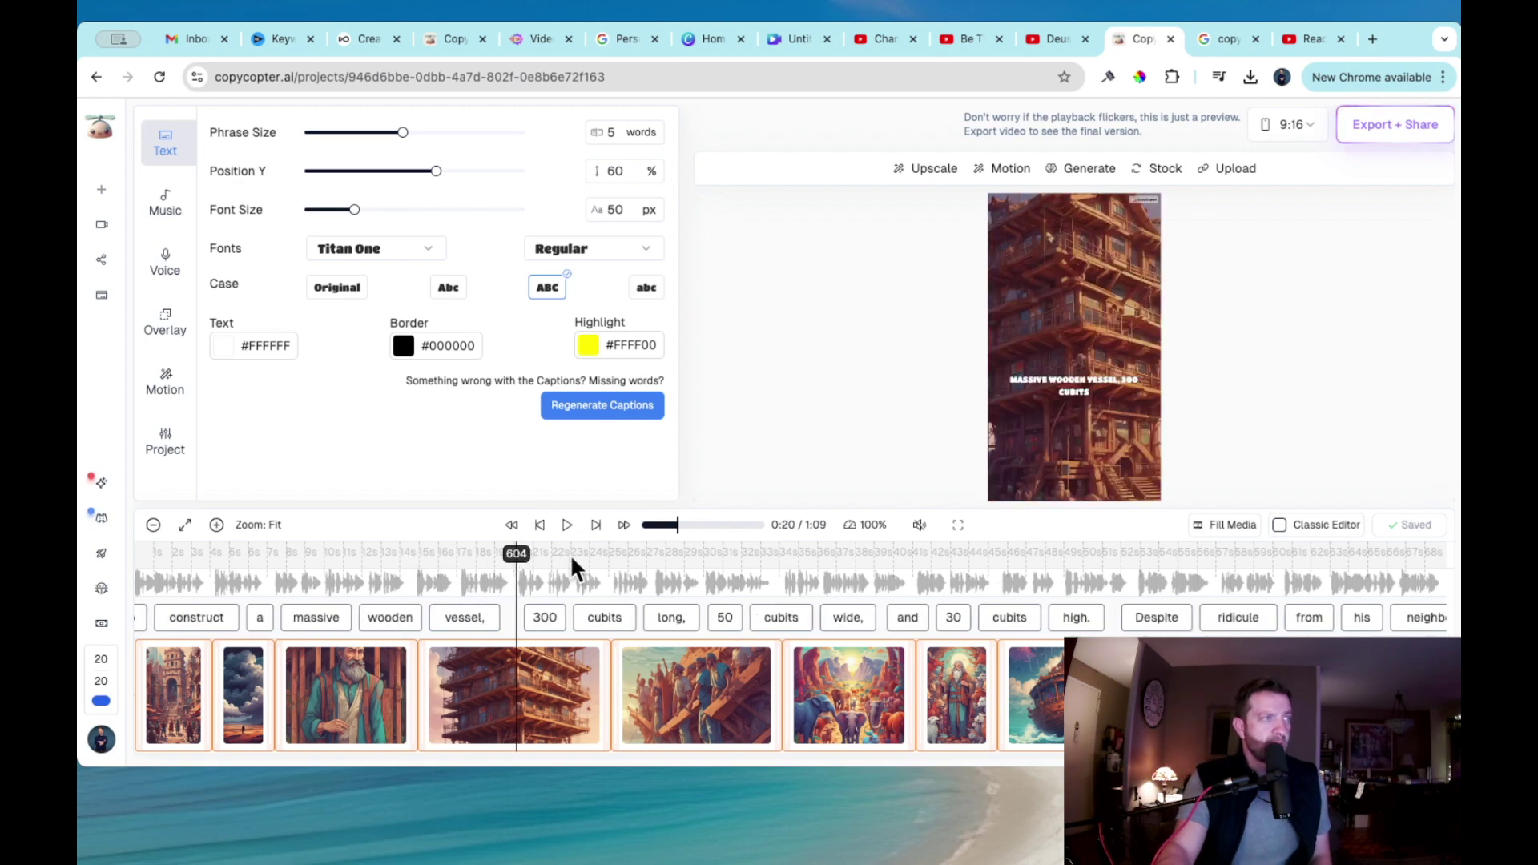
pyautogui.click(652, 559)
pyautogui.click(838, 559)
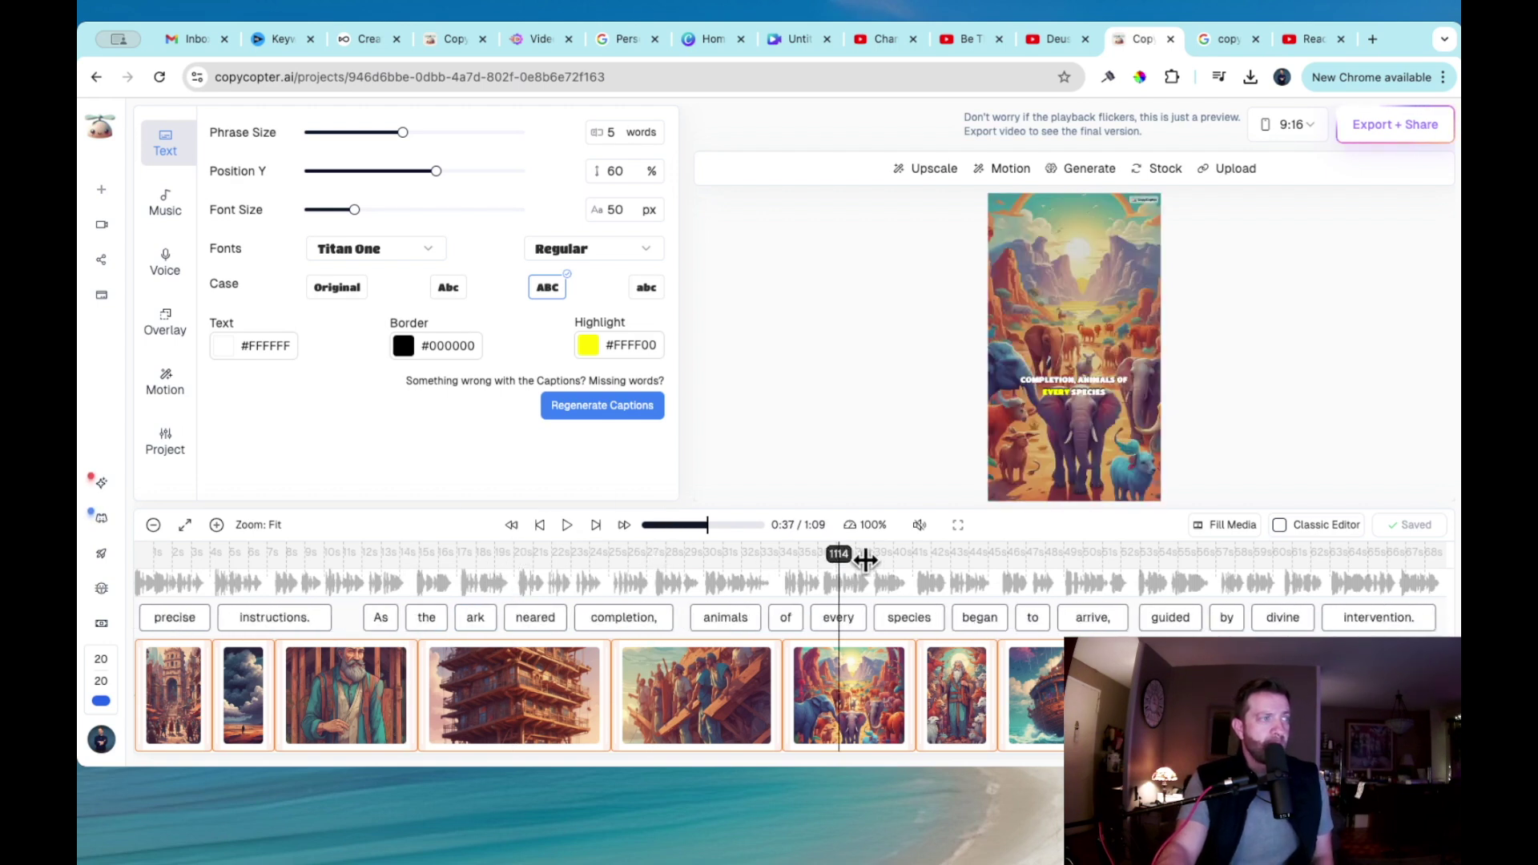
pyautogui.click(957, 561)
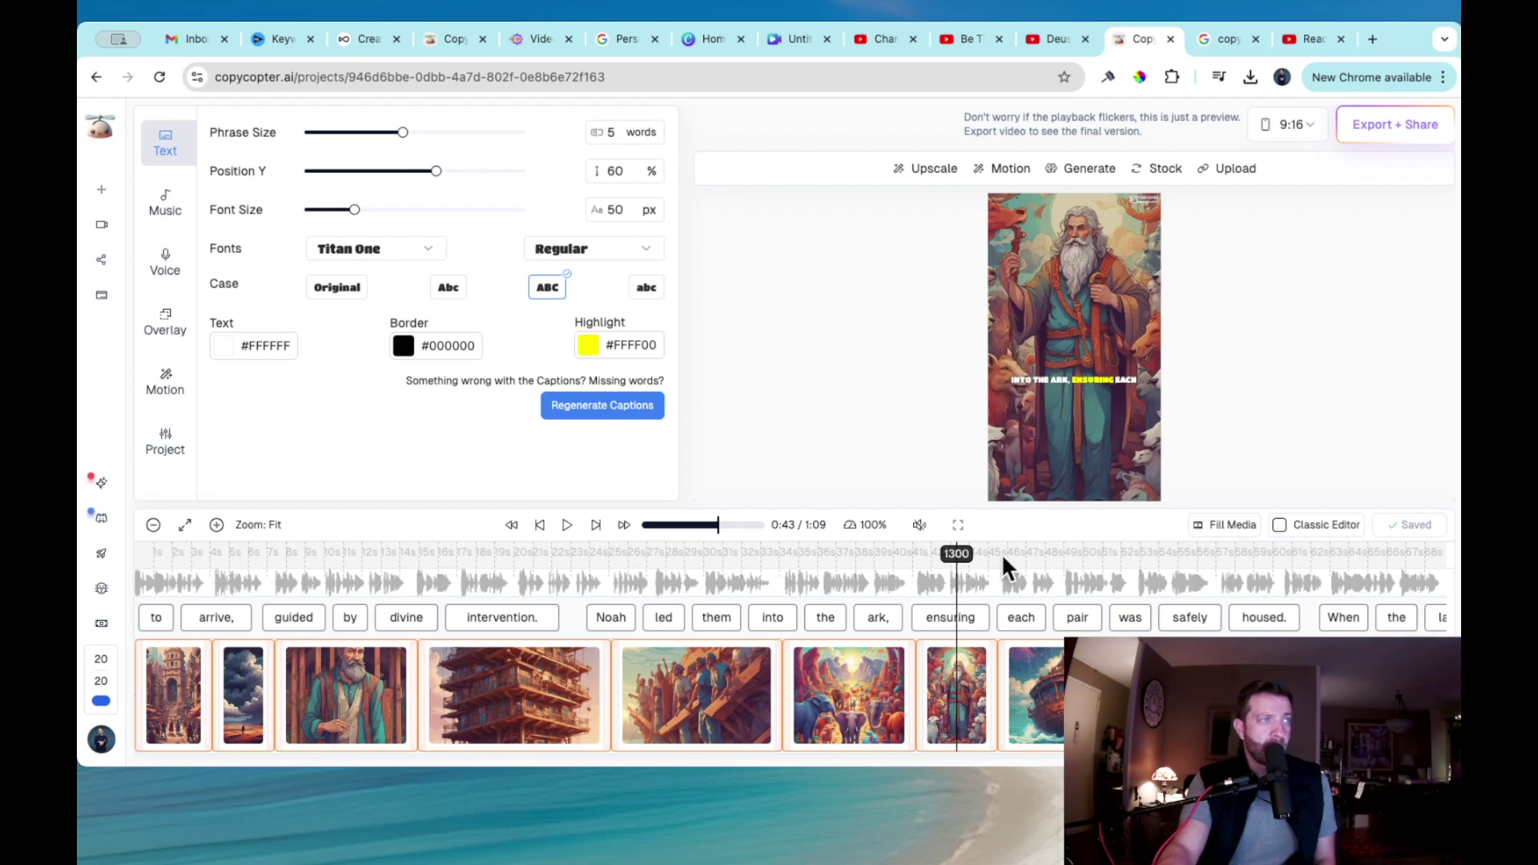
pyautogui.click(1063, 560)
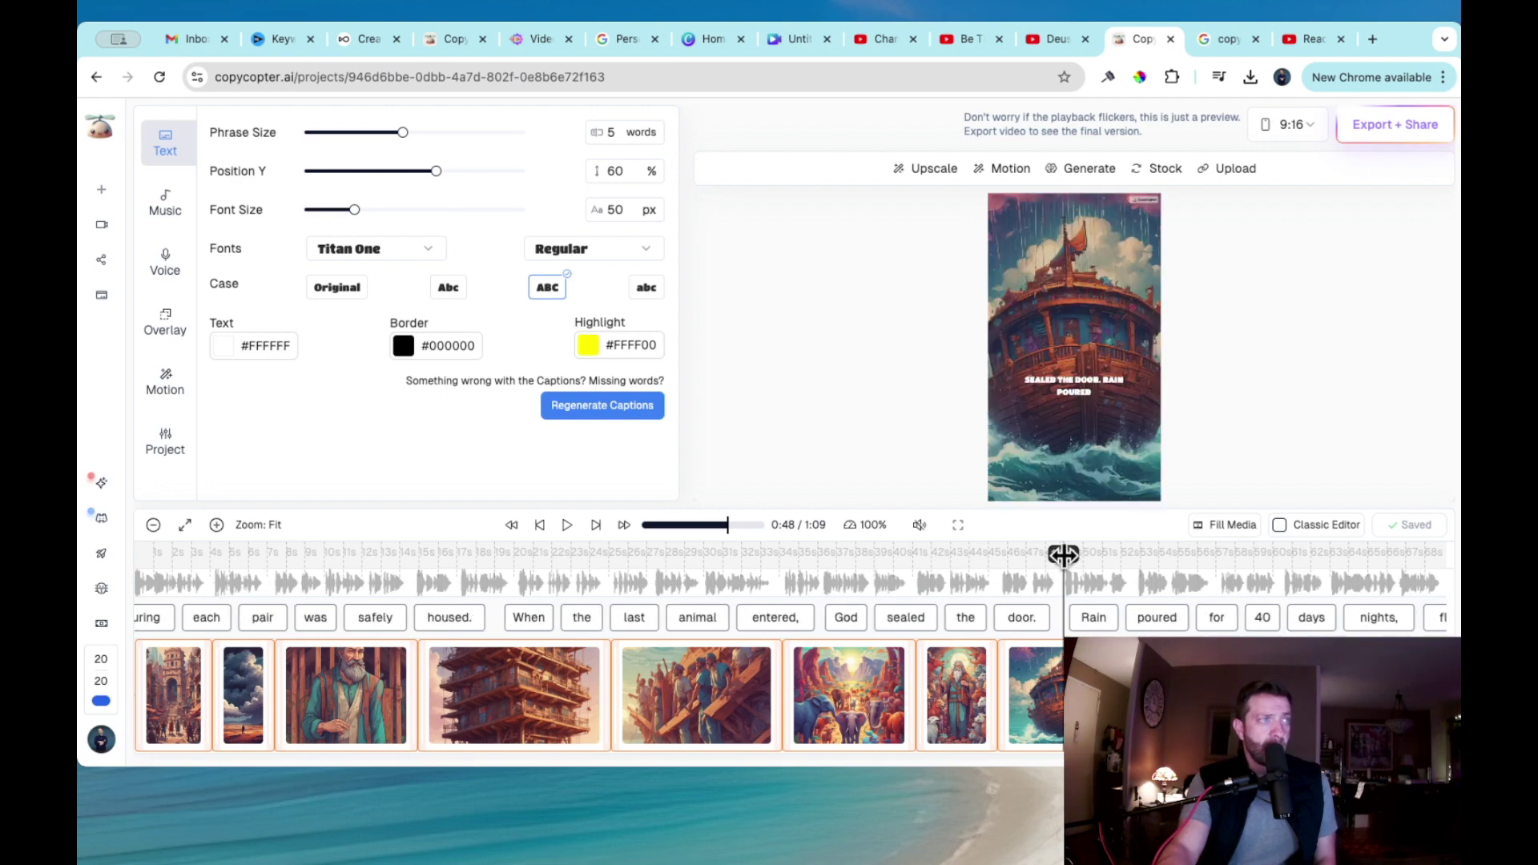
pyautogui.click(1189, 558)
pyautogui.click(1339, 555)
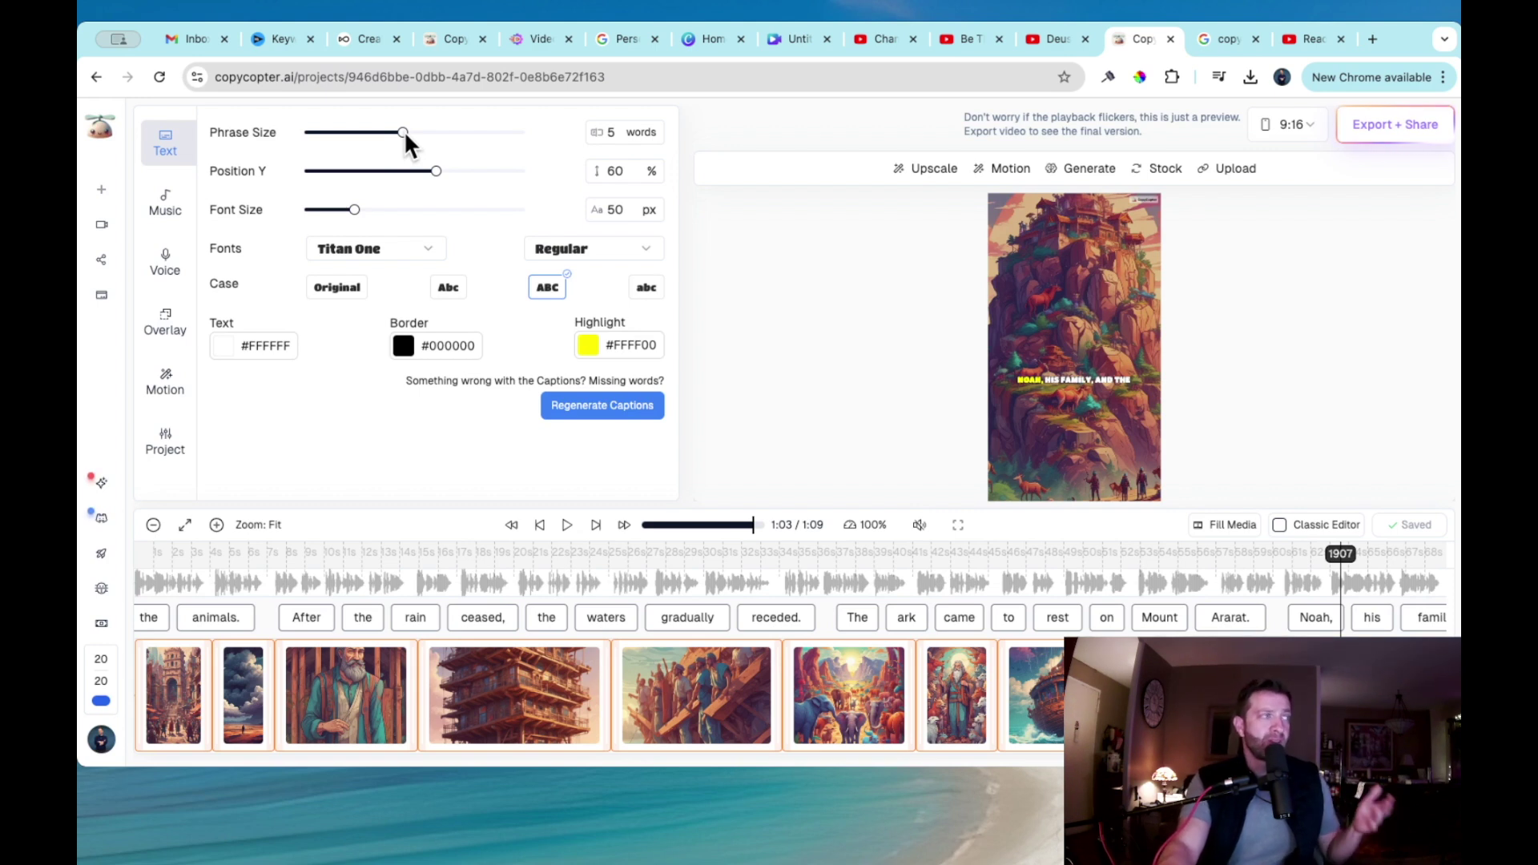
# Show the background music track choices in the editor sidebar
pyautogui.click(170, 209)
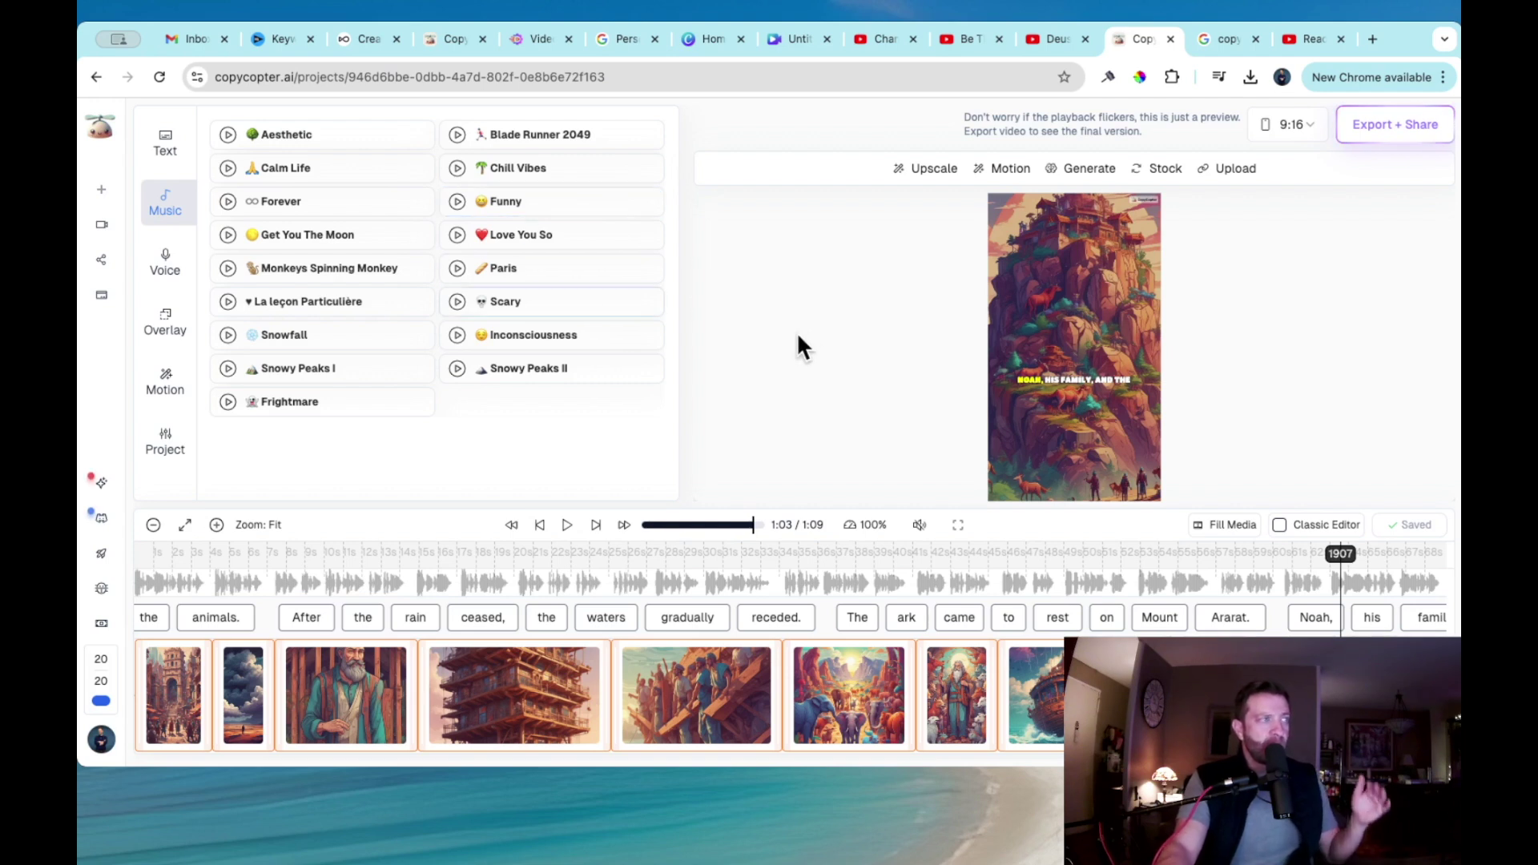
# Switch from the Overlay options to the Motion settings for choosing frames to animate
pyautogui.click(176, 336)
pyautogui.click(169, 385)
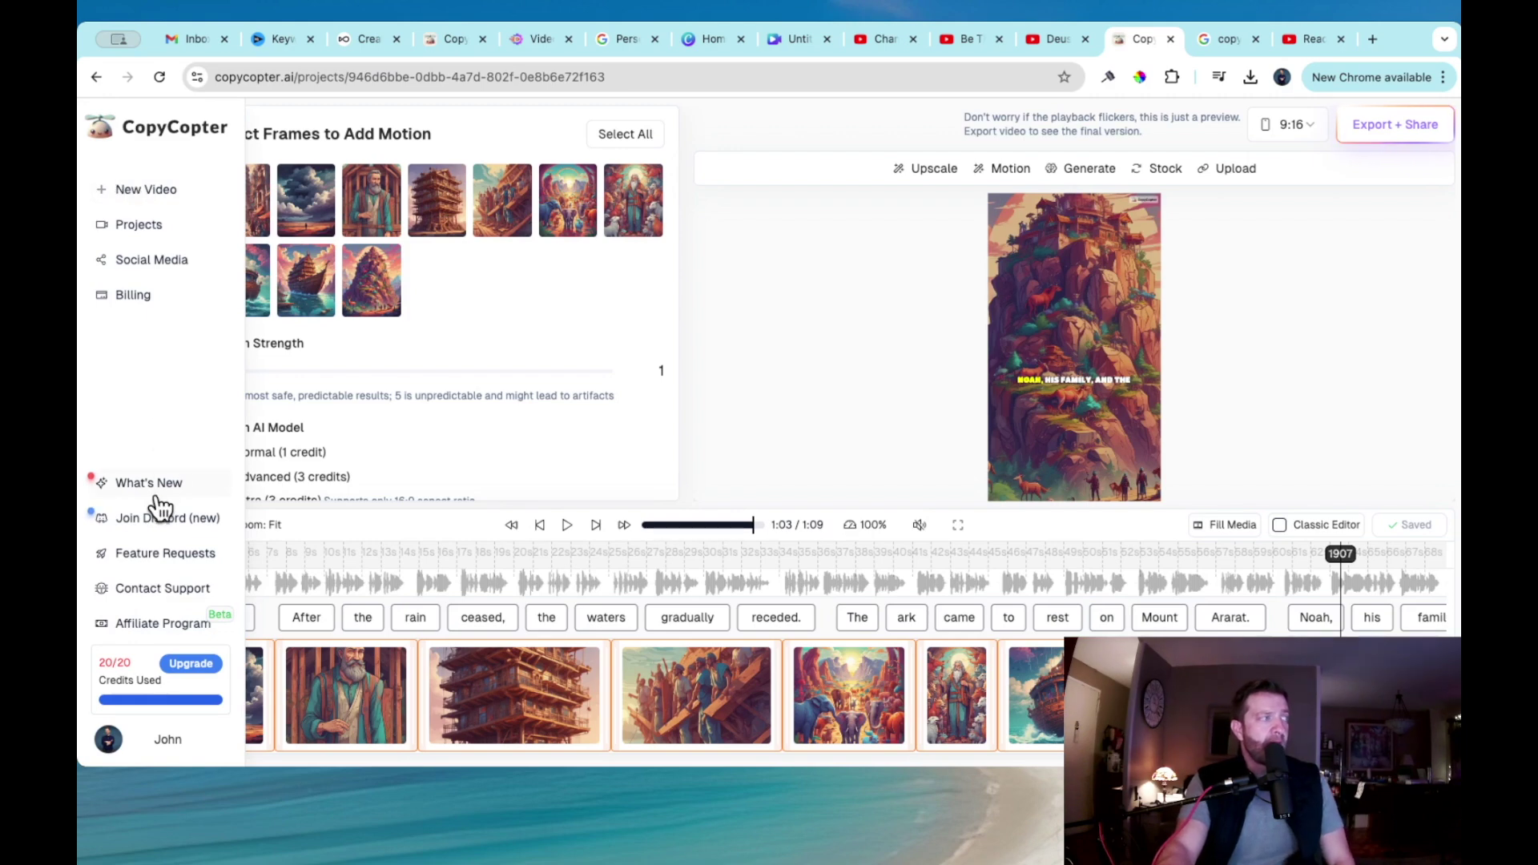
# Show the Billing page with the Hobby, Growth, Pro and Massive plans and 30%-off lifetime offer
pyautogui.click(135, 295)
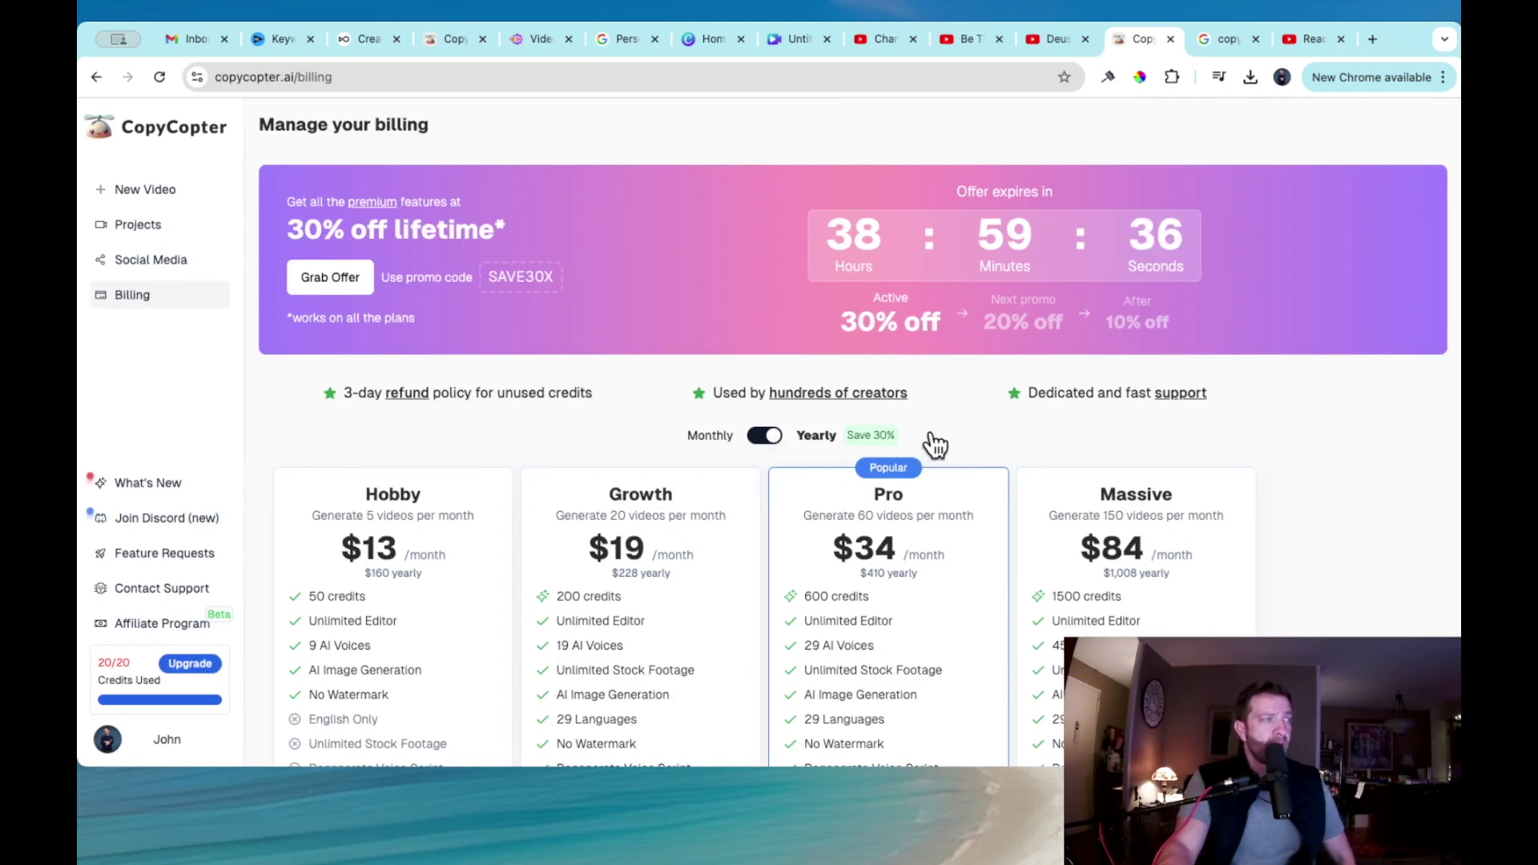
pyautogui.scroll(-1, 932, 448)
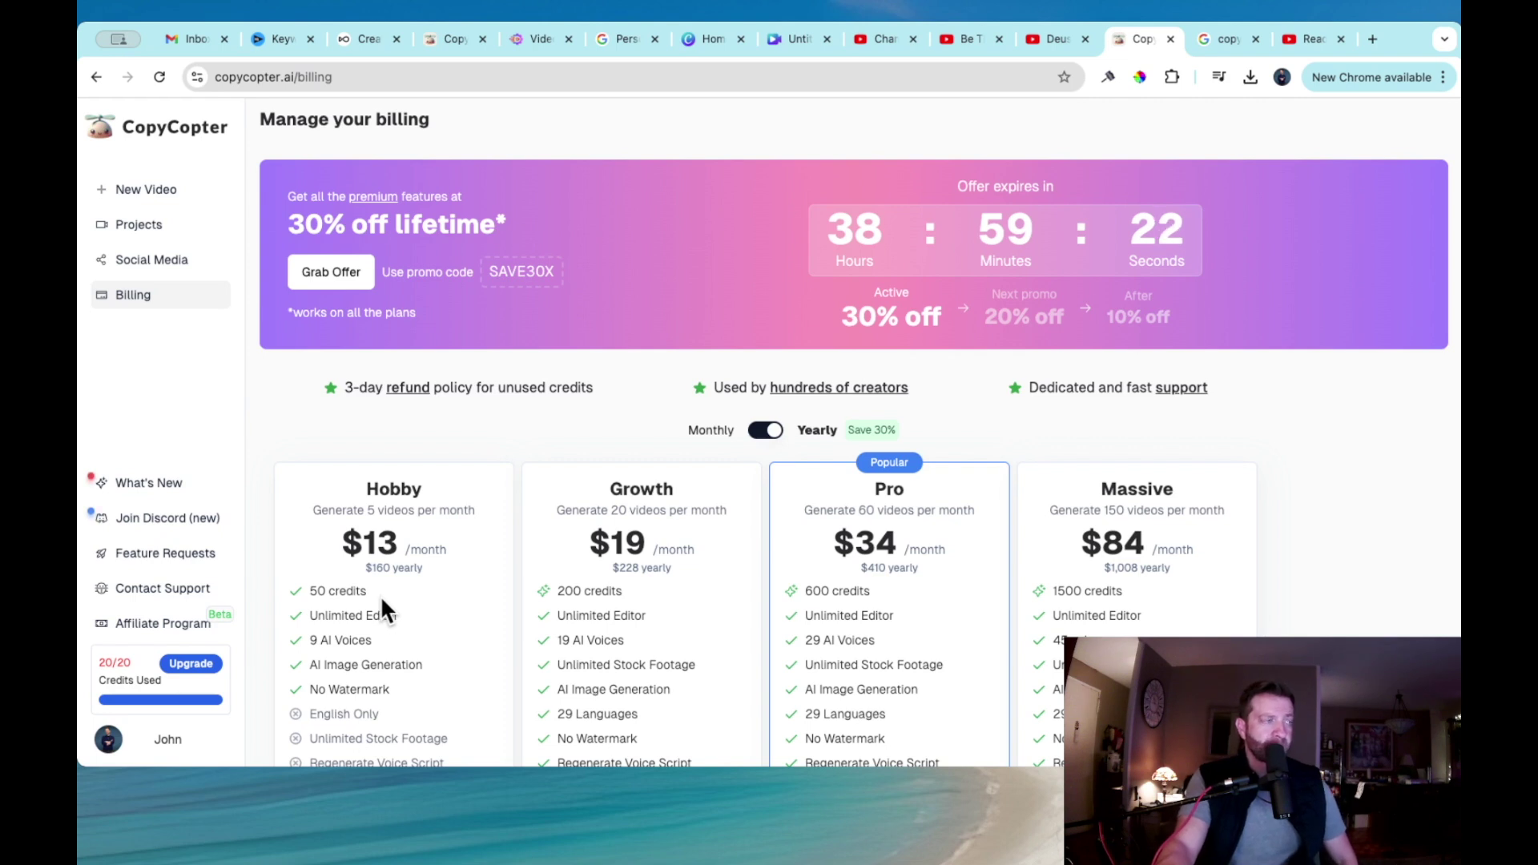
pyautogui.scroll(1, 629, 591)
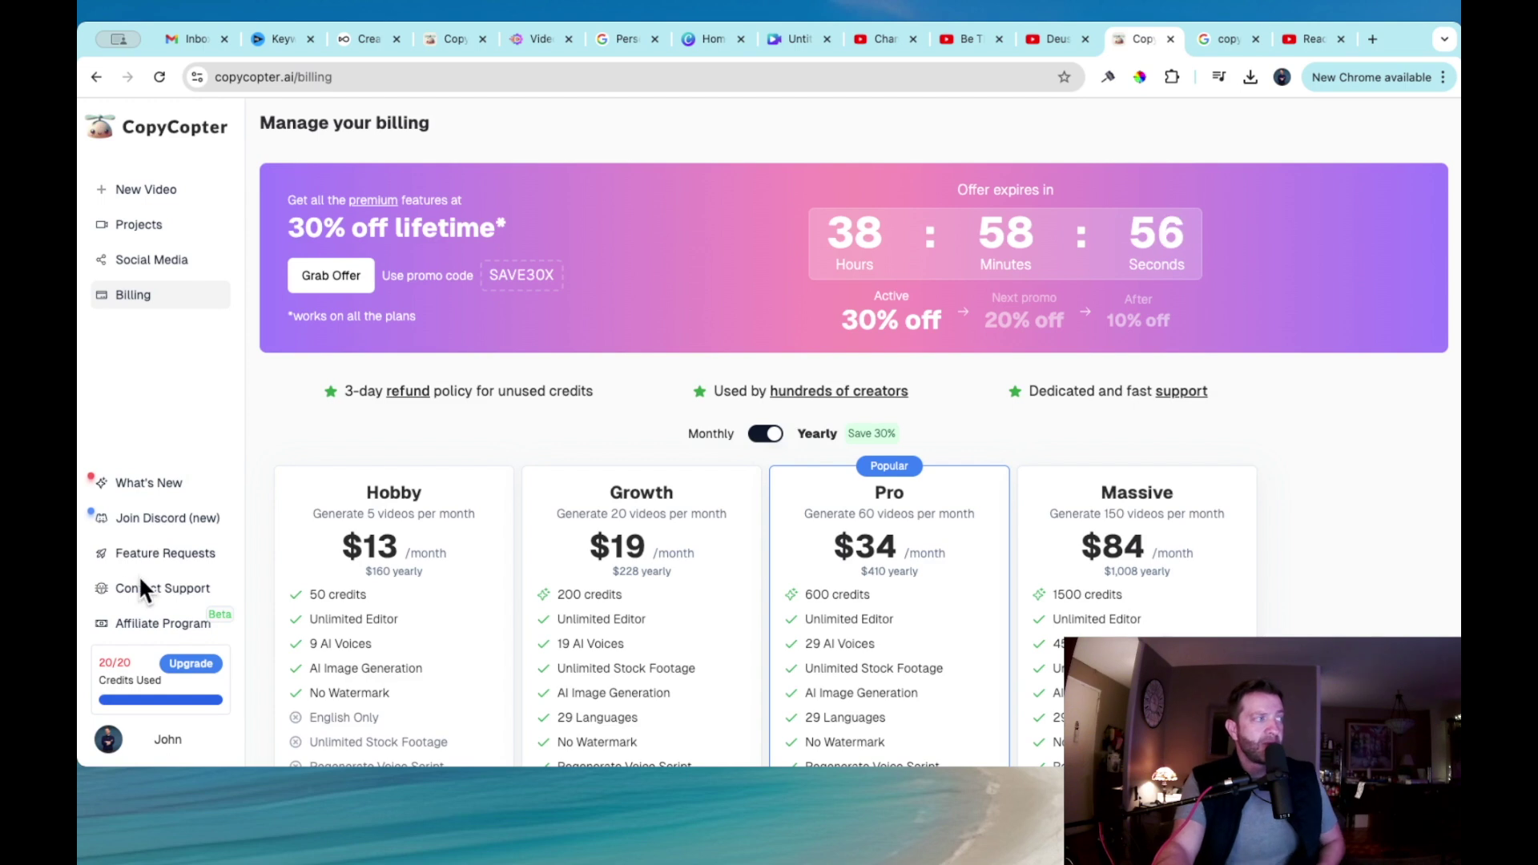
# Go via New Video back to the Projects list showing the two saved Bible-themed videos
pyautogui.click(140, 229)
pyautogui.click(146, 192)
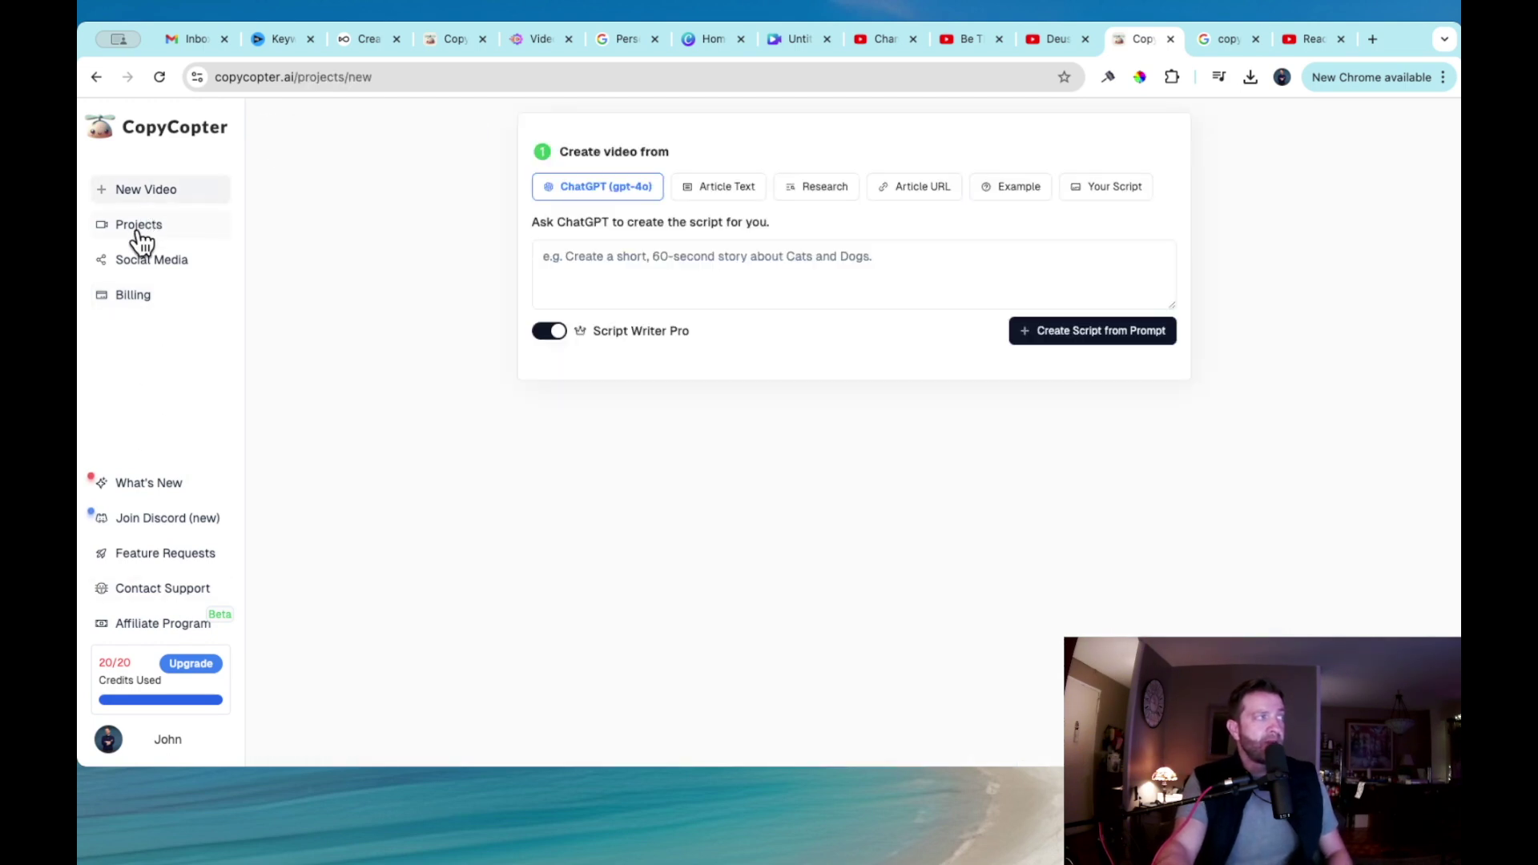
pyautogui.click(141, 228)
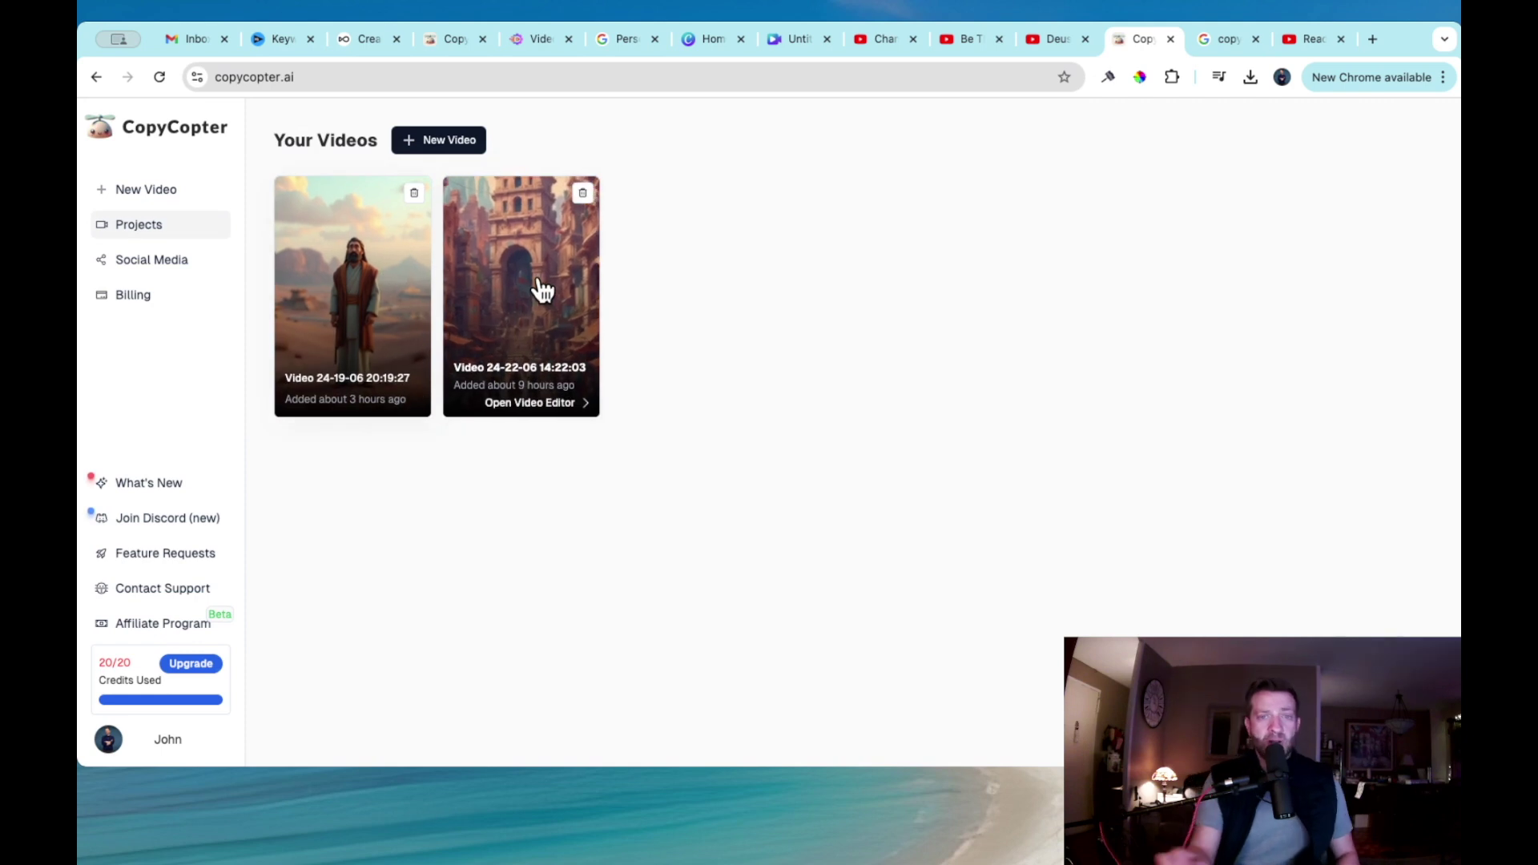